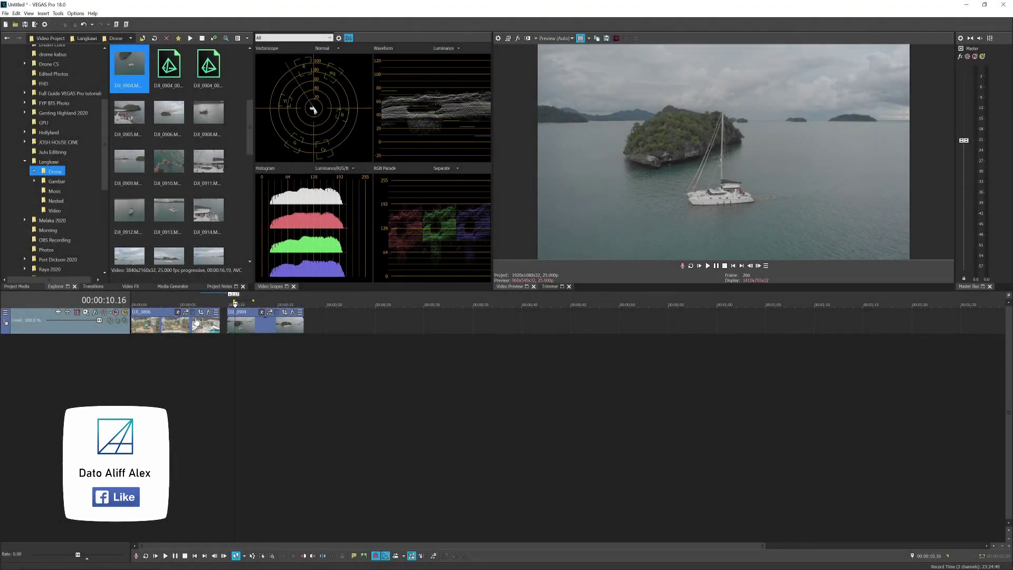
# Step: Slide DJI_0904 left so it overlaps the end of DJI_0896, creating a crossfade
pyautogui.click(196, 321)
pyautogui.scroll(3, 196, 322)
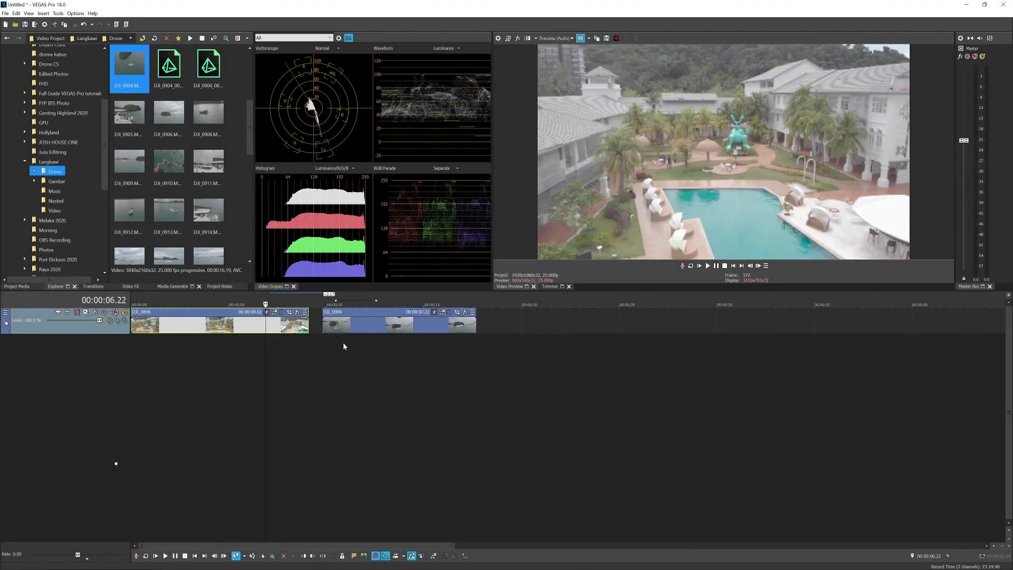
pyautogui.click(344, 324)
pyautogui.click(284, 322)
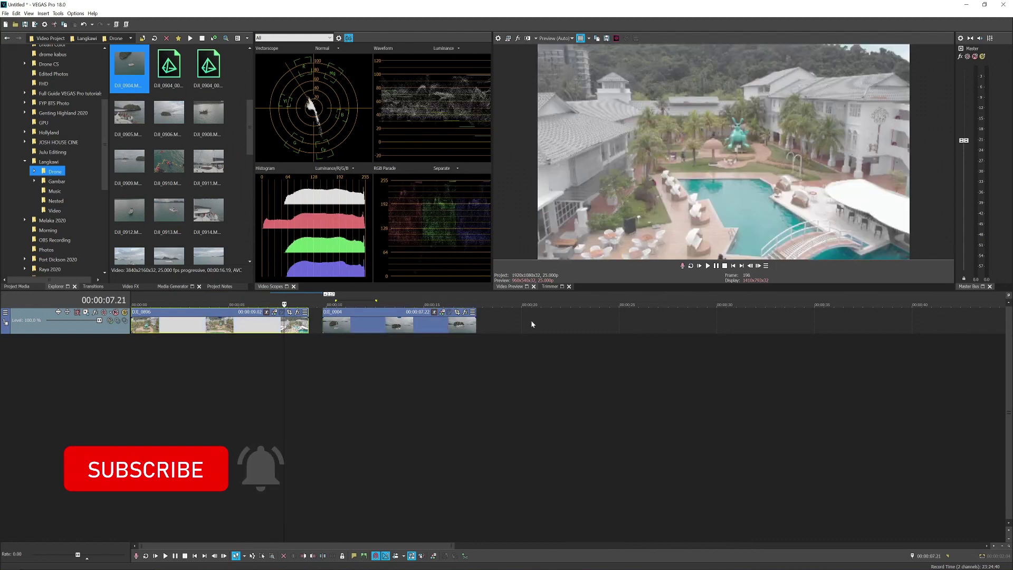
pyautogui.scroll(2, 532, 324)
pyautogui.moveTo(559, 325); pyautogui.dragTo(482, 331)
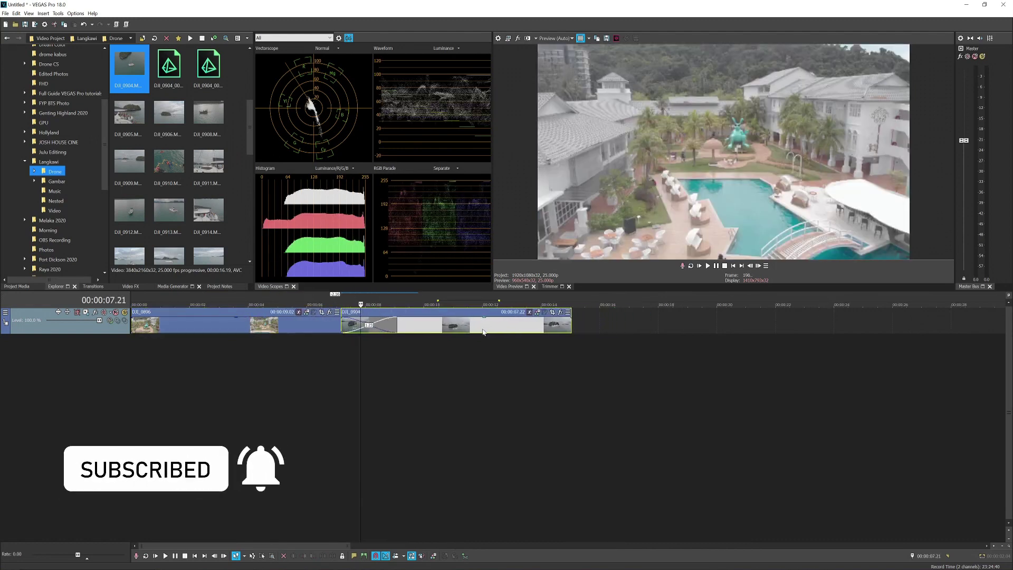
pyautogui.scroll(3, 482, 338)
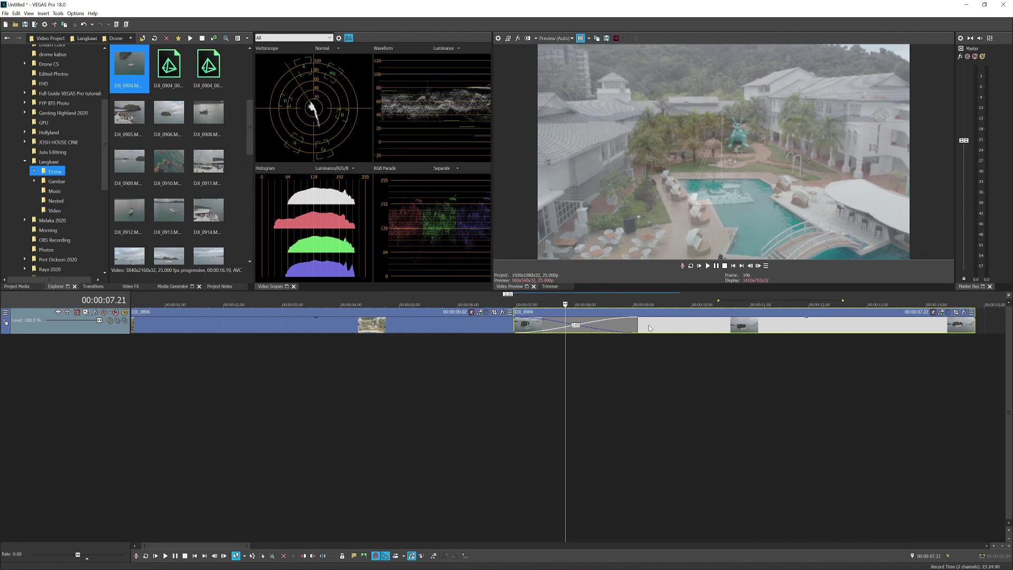
# Step: Shift DJI_0904 right to shorten the crossfade overlap, parking the playhead at its start
pyautogui.moveTo(651, 327); pyautogui.dragTo(659, 327)
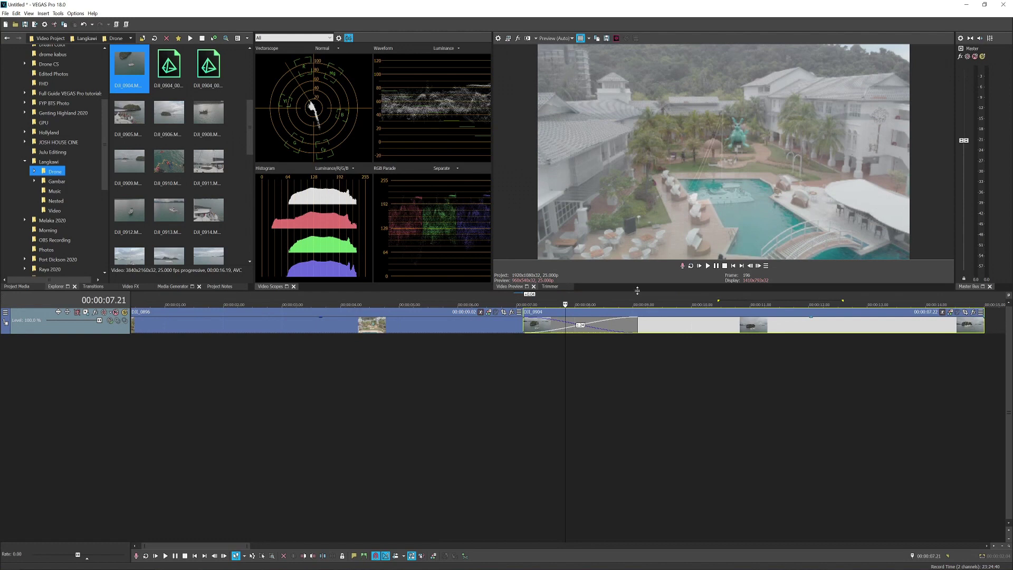
pyautogui.moveTo(638, 290); pyautogui.dragTo(734, 329)
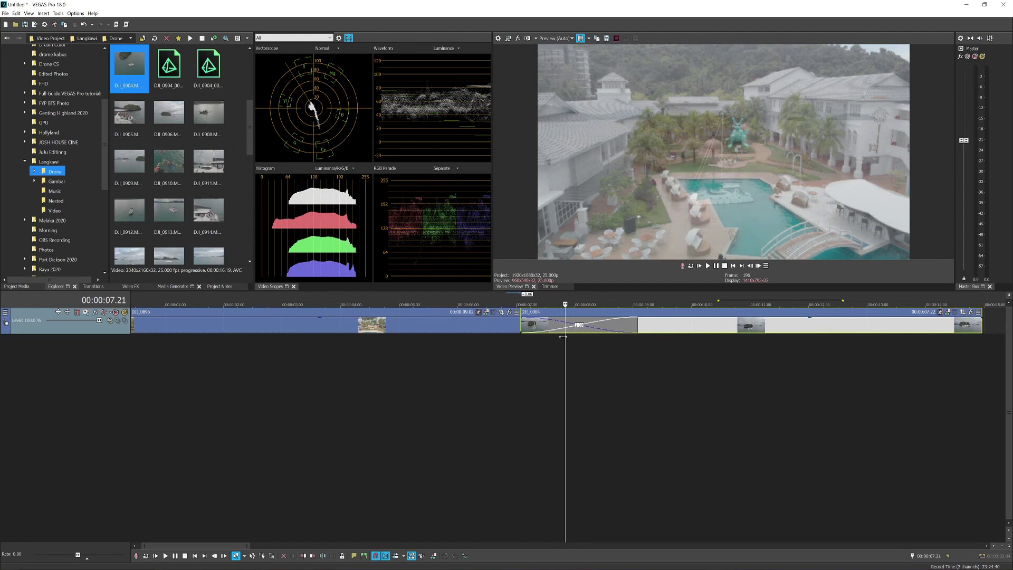
pyautogui.click(525, 327)
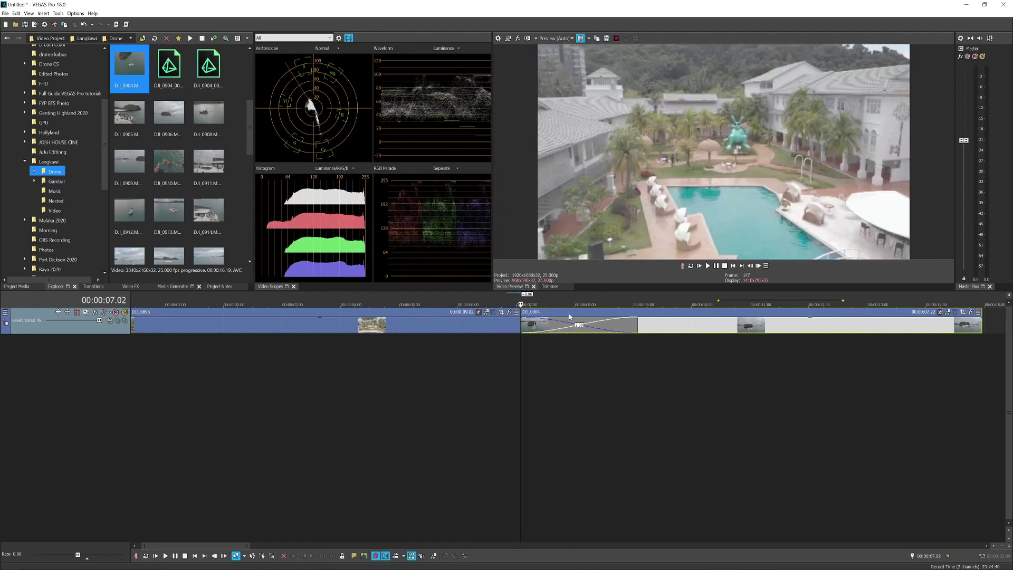
# Step: Duplicate the video track holding both drone clips
pyautogui.rightClick(111, 329)
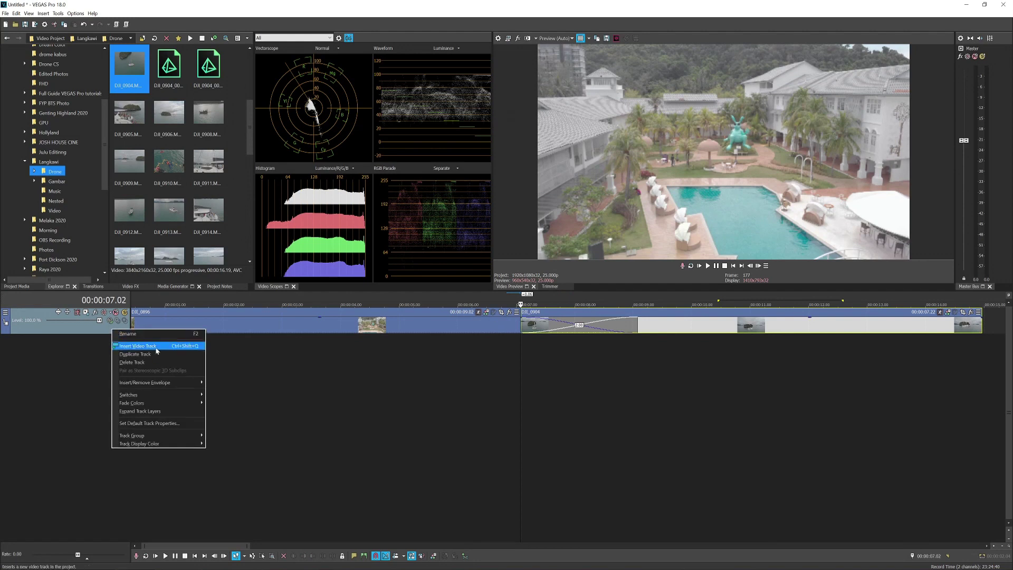
pyautogui.click(156, 354)
pyautogui.click(429, 351)
pyautogui.scroll(-3, 580, 339)
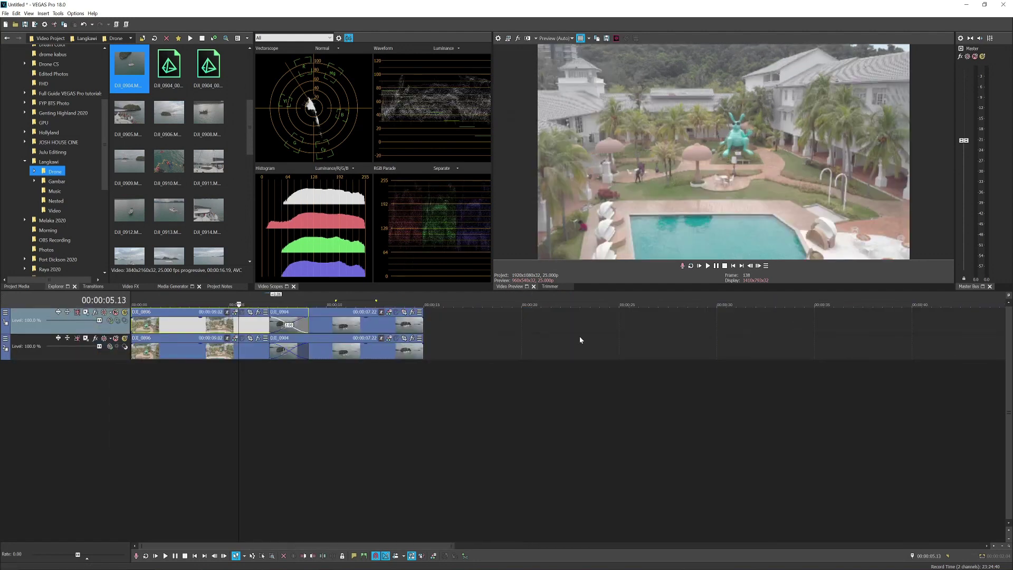
pyautogui.scroll(3, 174, 319)
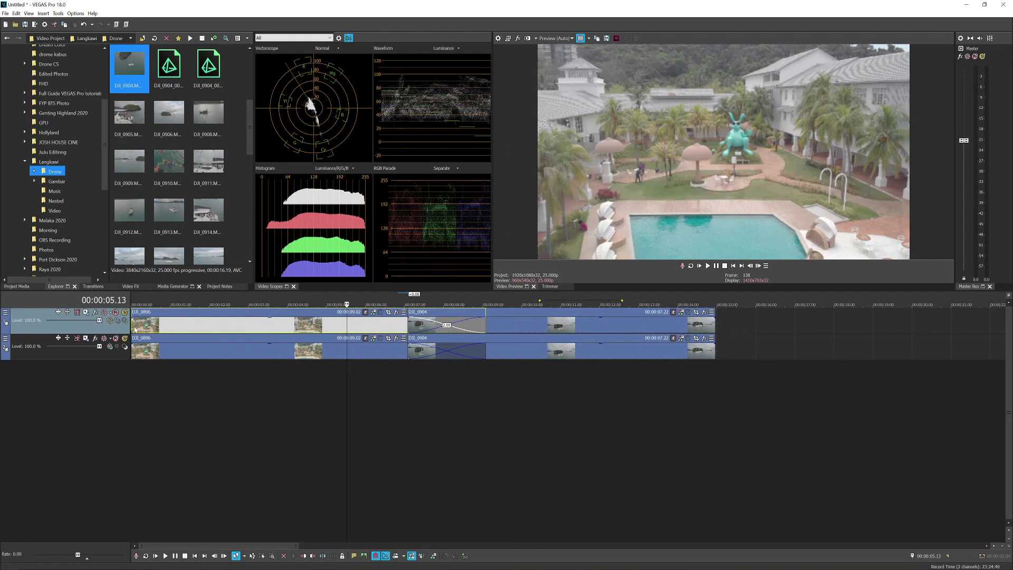
# Step: Preview the boat shot, return to 00:00:05.01, and pick Custom compositing for the top track
pyautogui.click(590, 325)
pyautogui.click(327, 325)
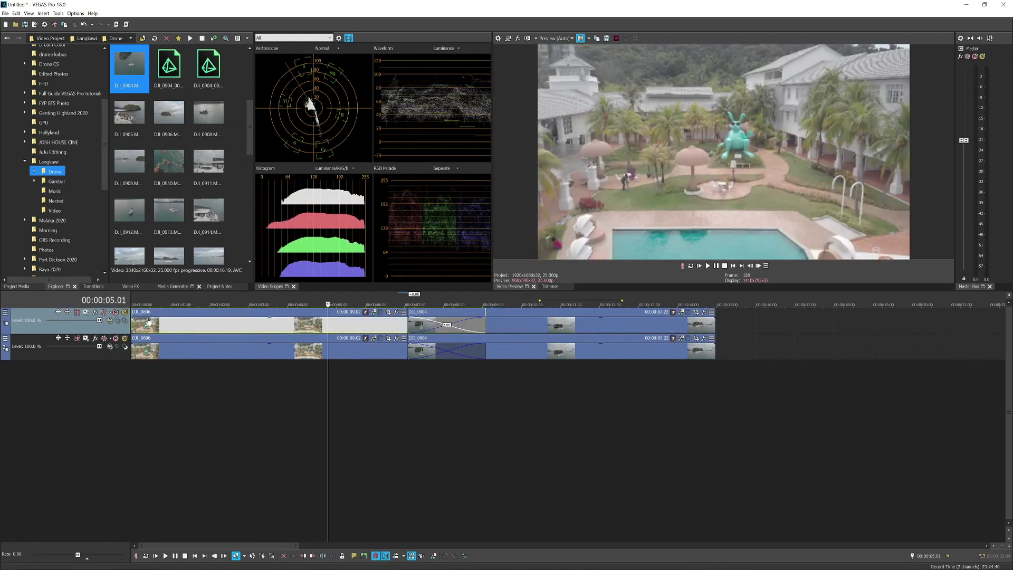
pyautogui.click(110, 321)
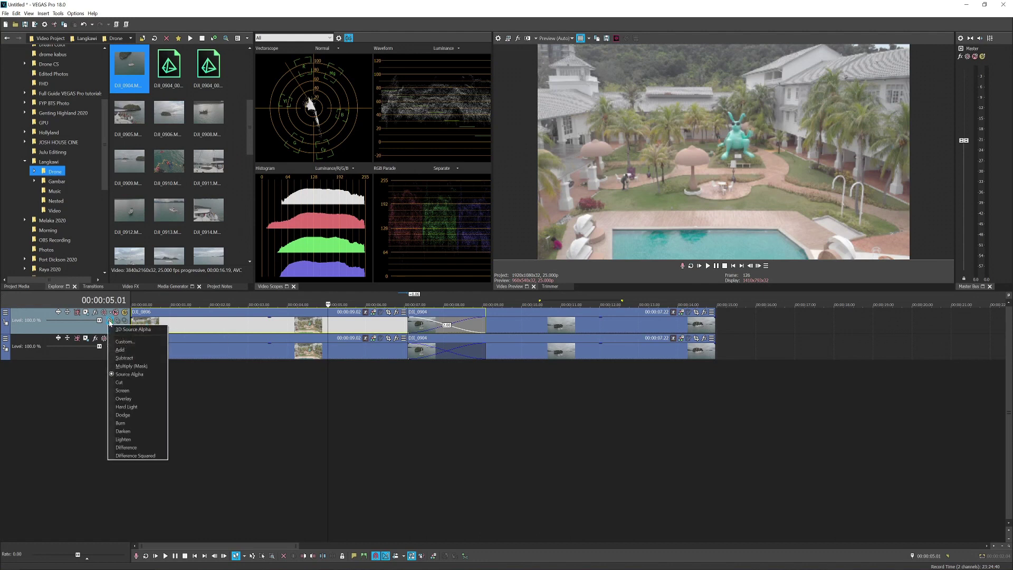
pyautogui.click(125, 341)
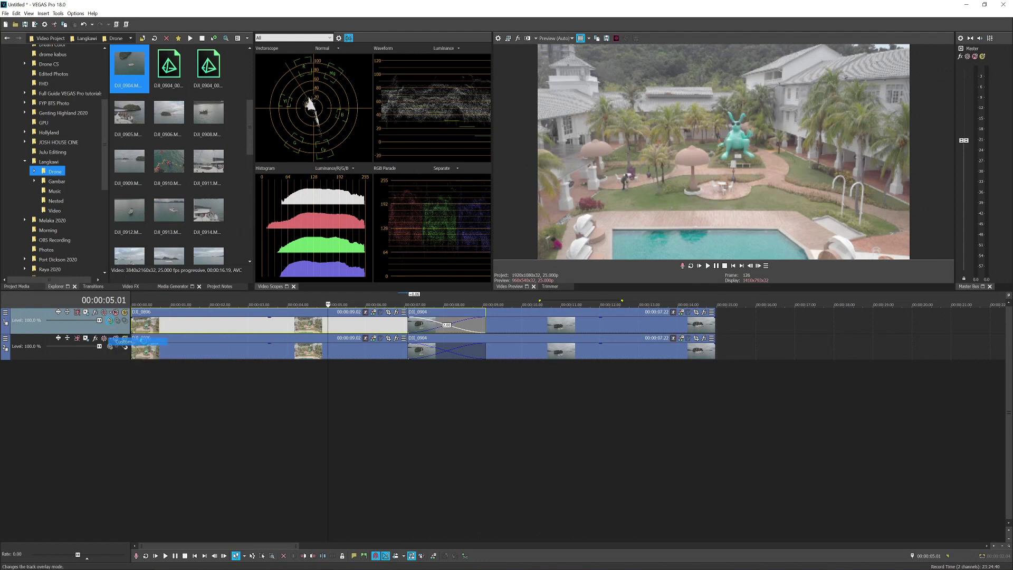
# Step: Add VEGAS Displacement Map as the top track's compositor
pyautogui.moveTo(391, 121); pyautogui.dragTo(453, 108)
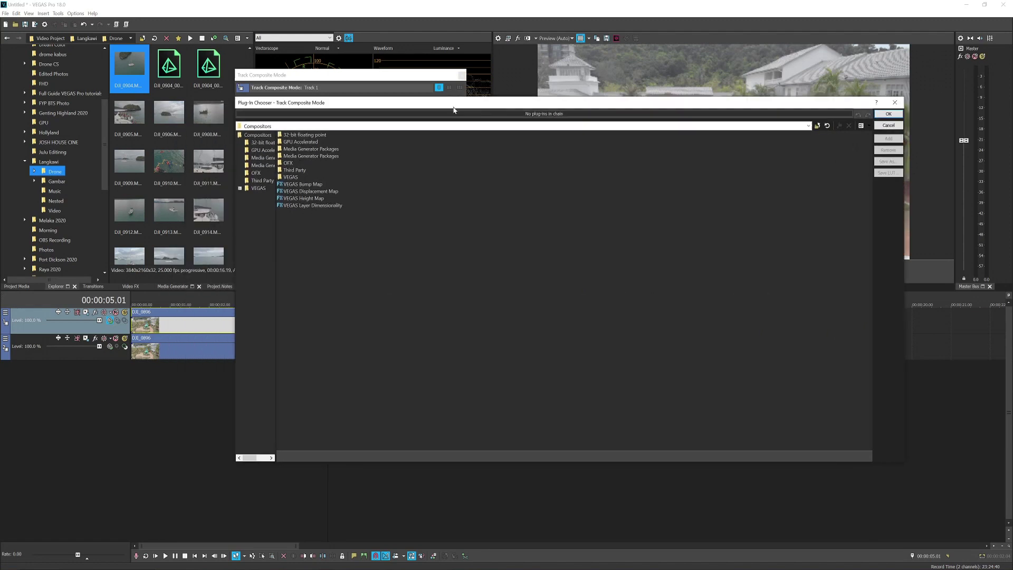
pyautogui.moveTo(324, 111); pyautogui.dragTo(285, 116)
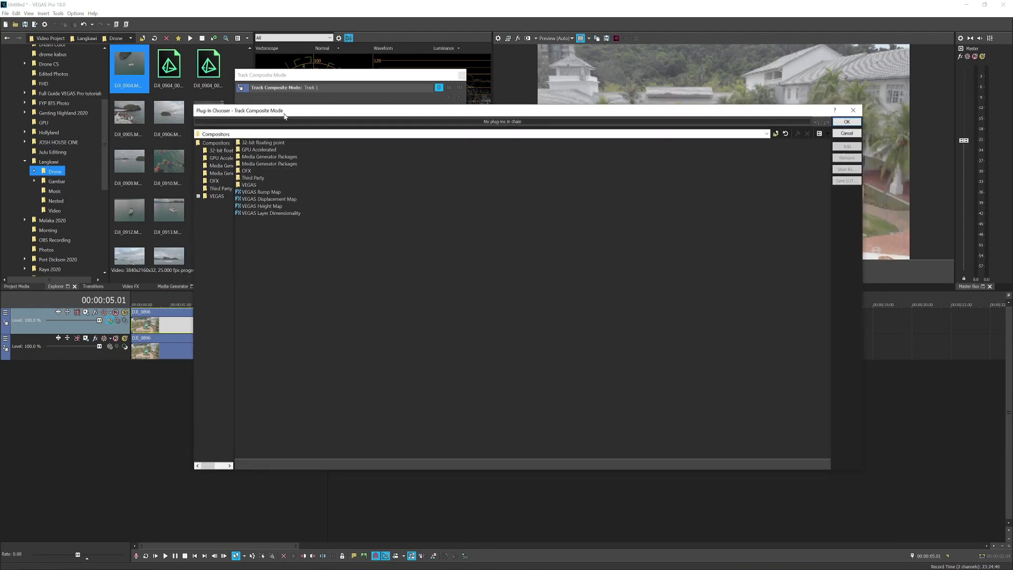
pyautogui.click(274, 201)
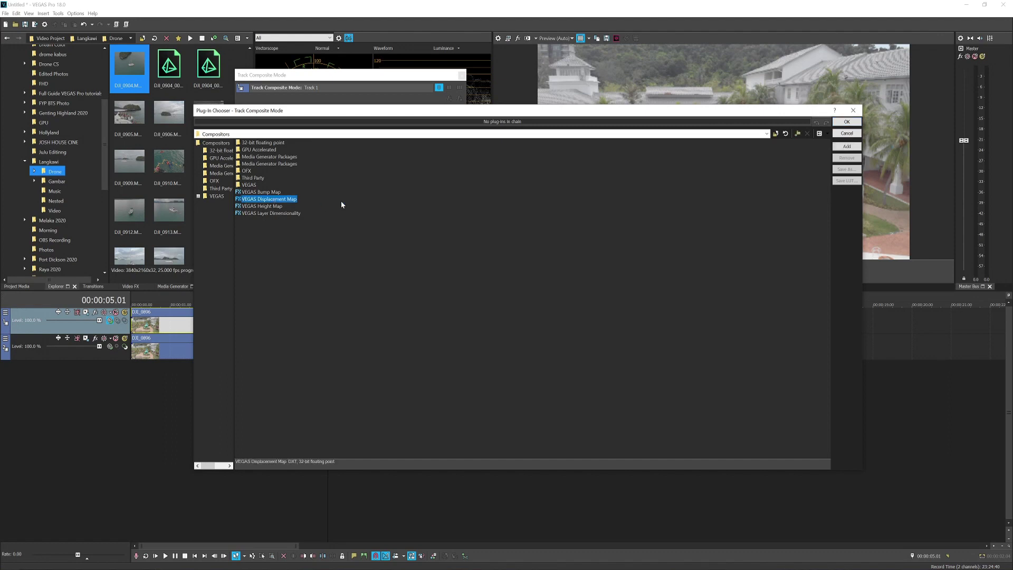
pyautogui.click(845, 147)
pyautogui.click(854, 122)
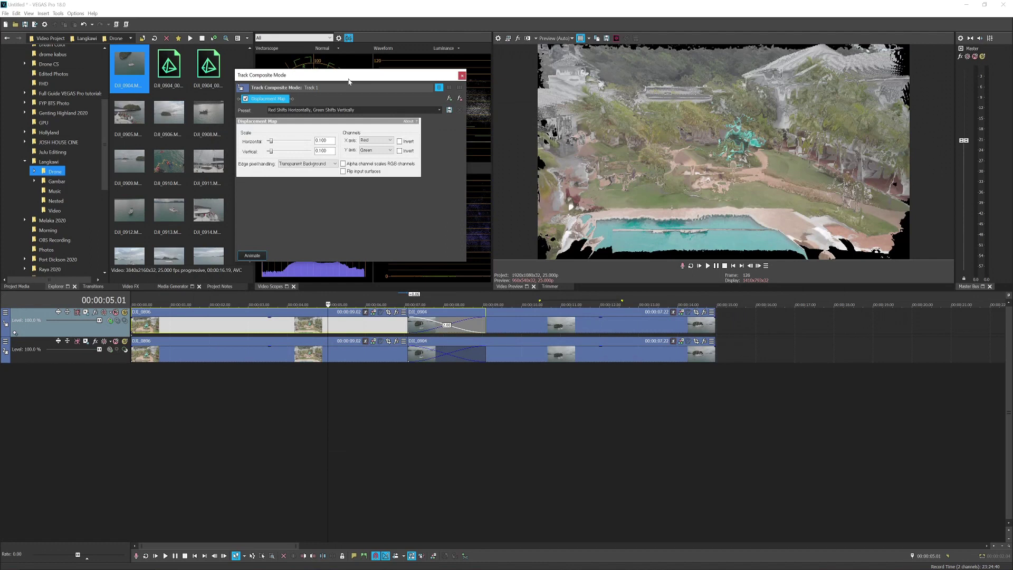
# Step: Set the displacement scale to 0.000 and edge pixel handling to Wrap Pixels Around
pyautogui.moveTo(349, 81); pyautogui.dragTo(309, 157)
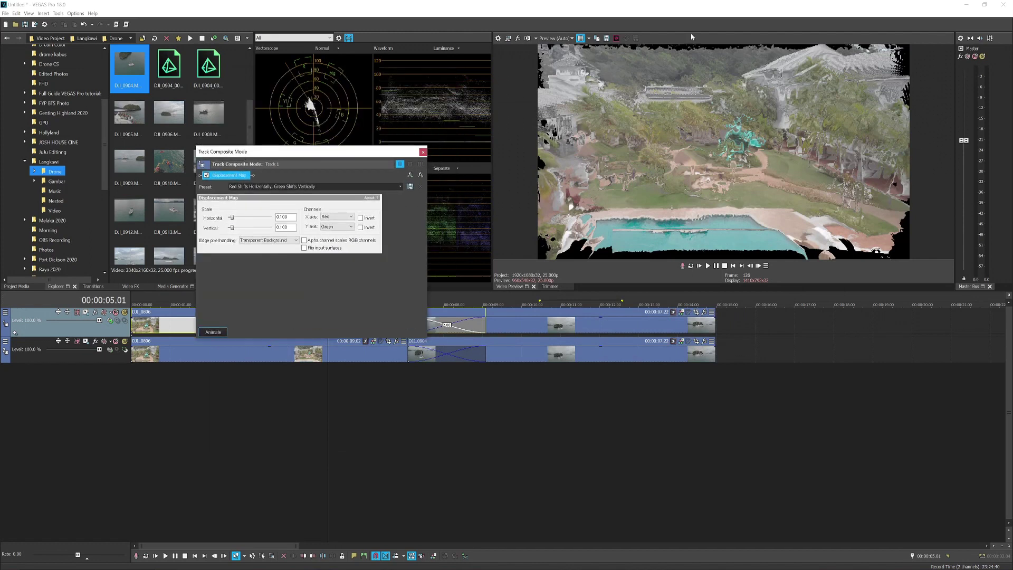
pyautogui.moveTo(391, 149); pyautogui.dragTo(460, 163)
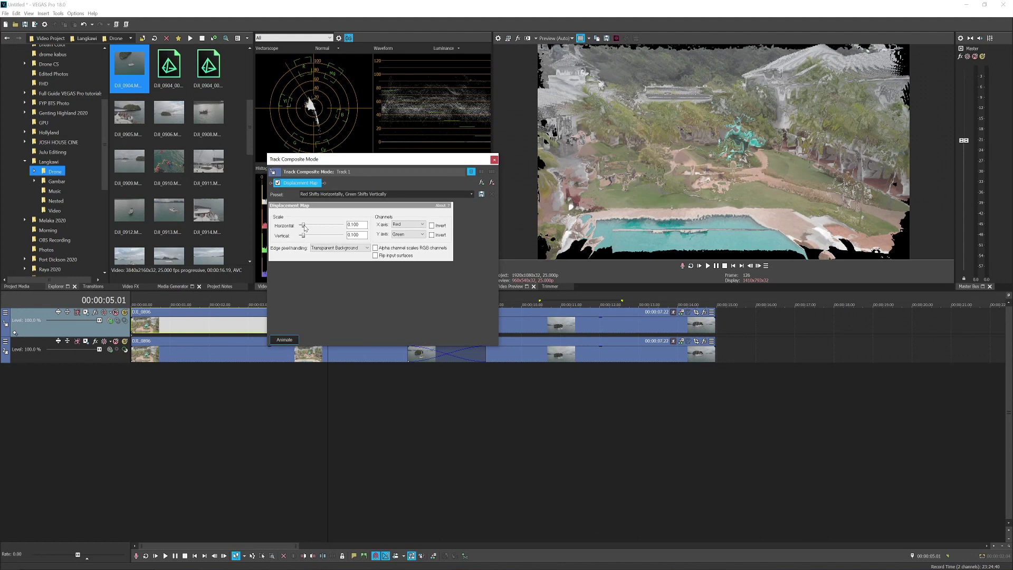
pyautogui.moveTo(304, 228); pyautogui.dragTo(293, 236)
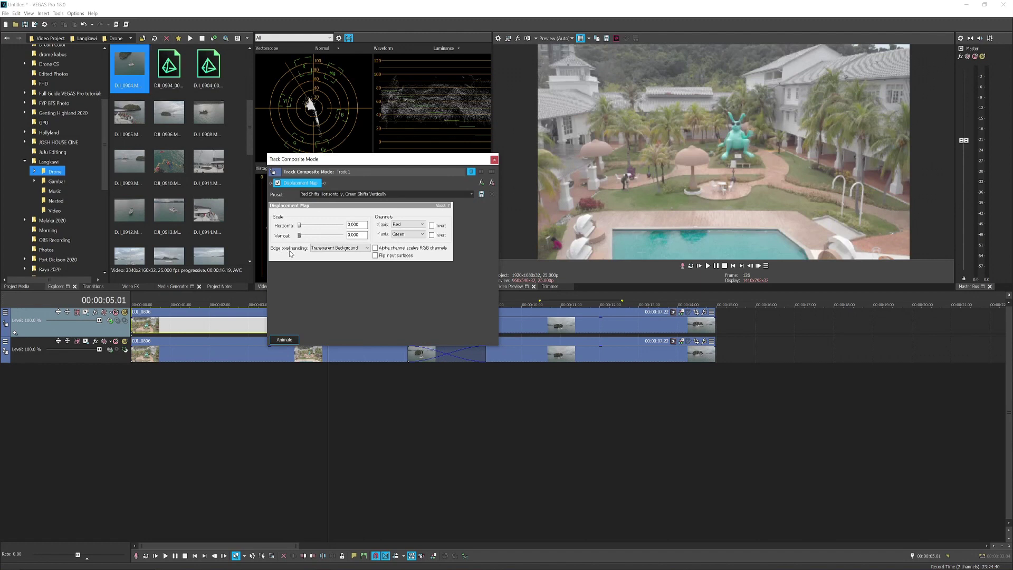
pyautogui.click(321, 250)
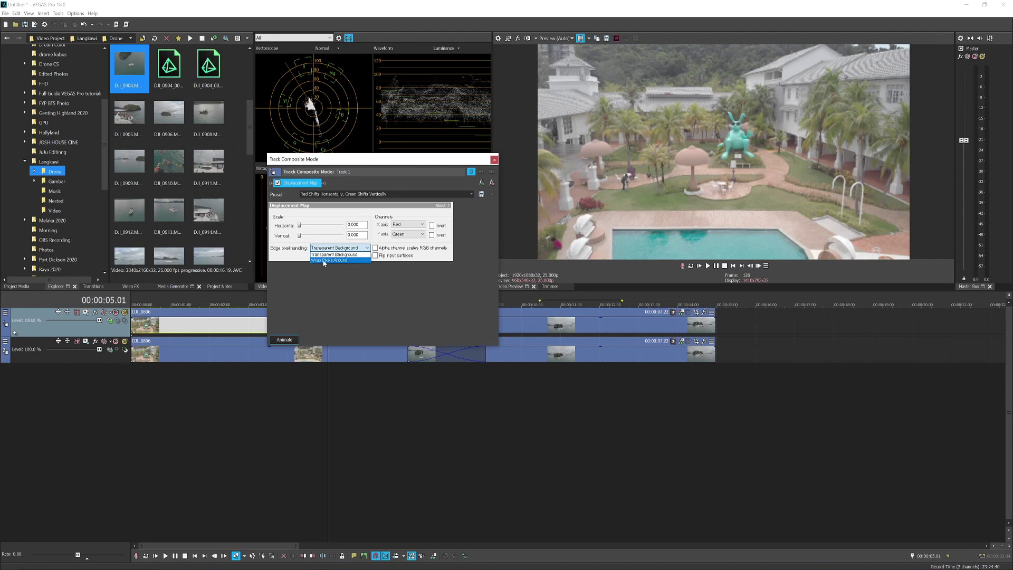
pyautogui.click(332, 260)
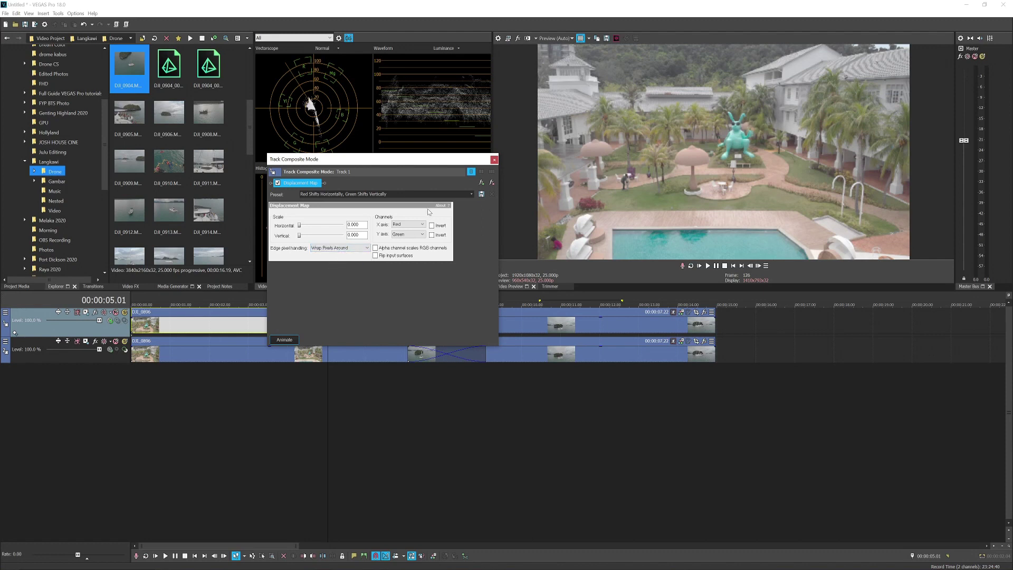
# Step: Enable animation of the Displacement Map settings and select its keyframe row
pyautogui.moveTo(372, 167); pyautogui.dragTo(323, 93)
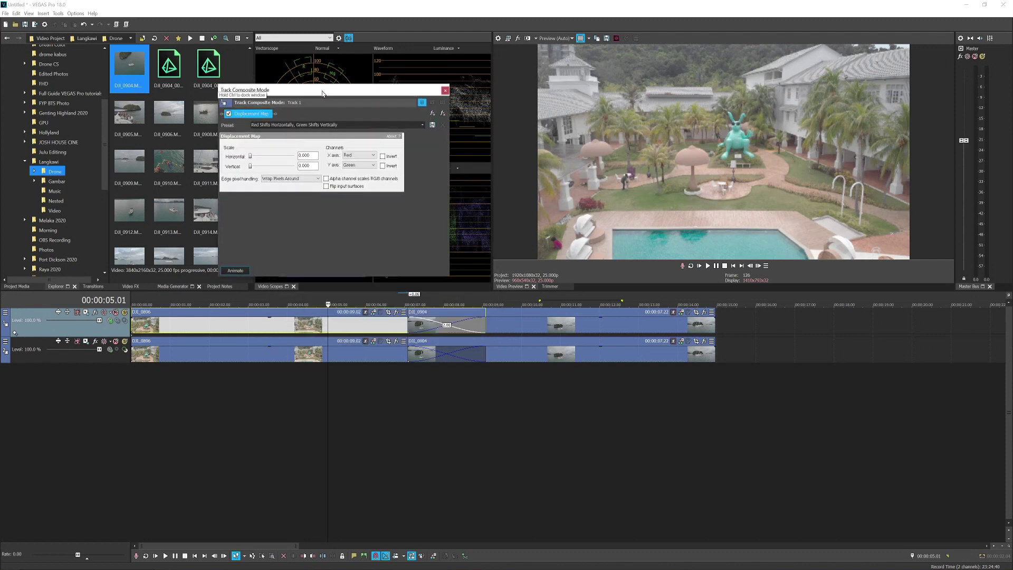
pyautogui.click(235, 270)
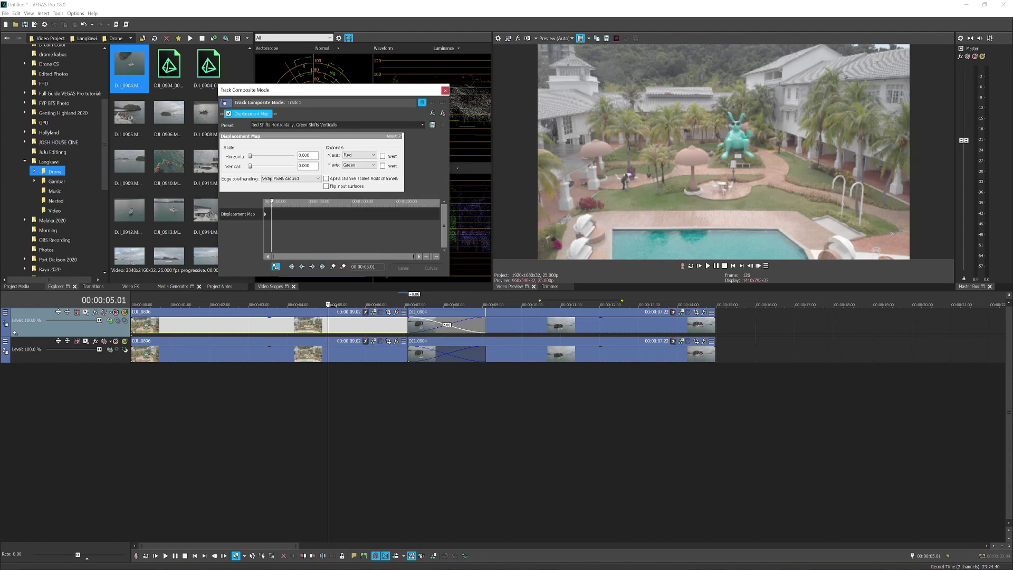
pyautogui.click(265, 204)
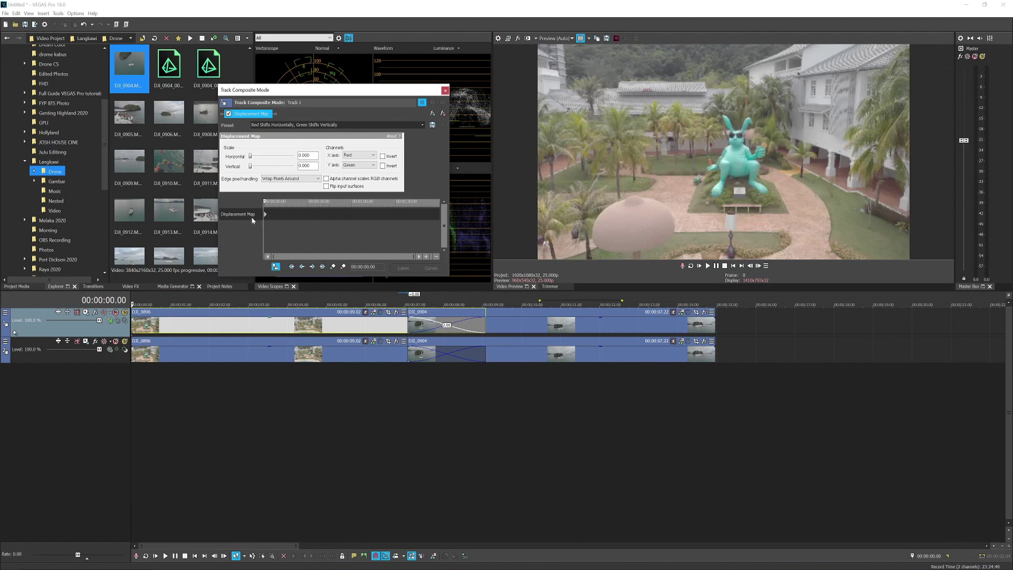
pyautogui.click(292, 213)
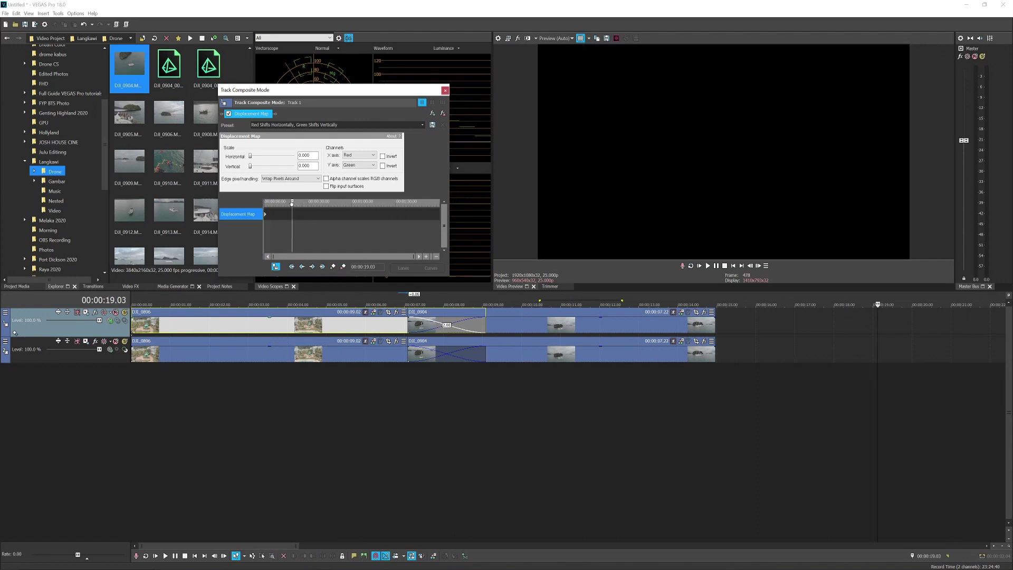
pyautogui.click(370, 213)
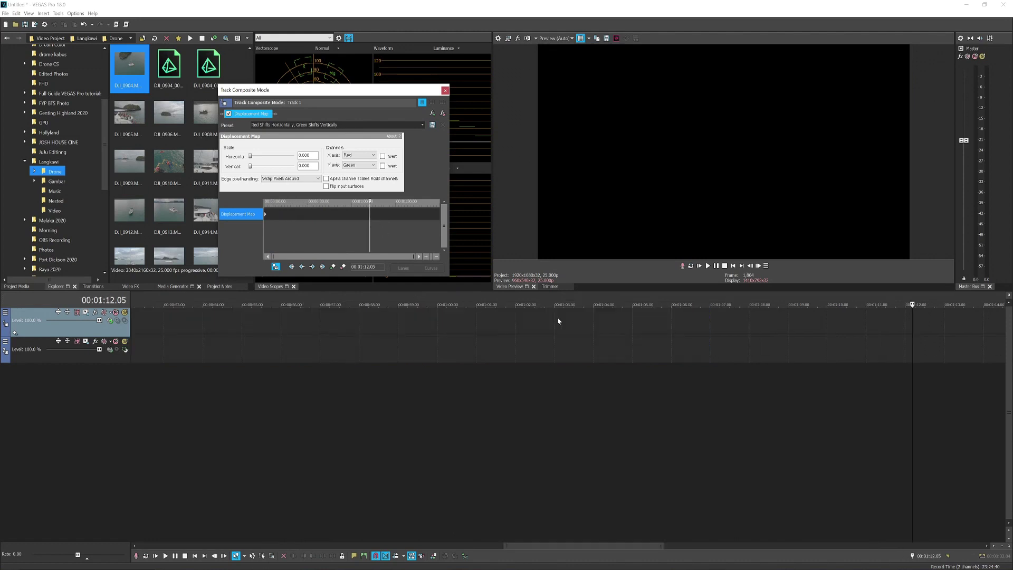
pyautogui.moveTo(546, 554); pyautogui.dragTo(156, 526)
# Step: Add a Displacement Map keyframe at 7.02 where DJI_0904 overlaps, syncing the cursor to the timeline
pyautogui.click(376, 333)
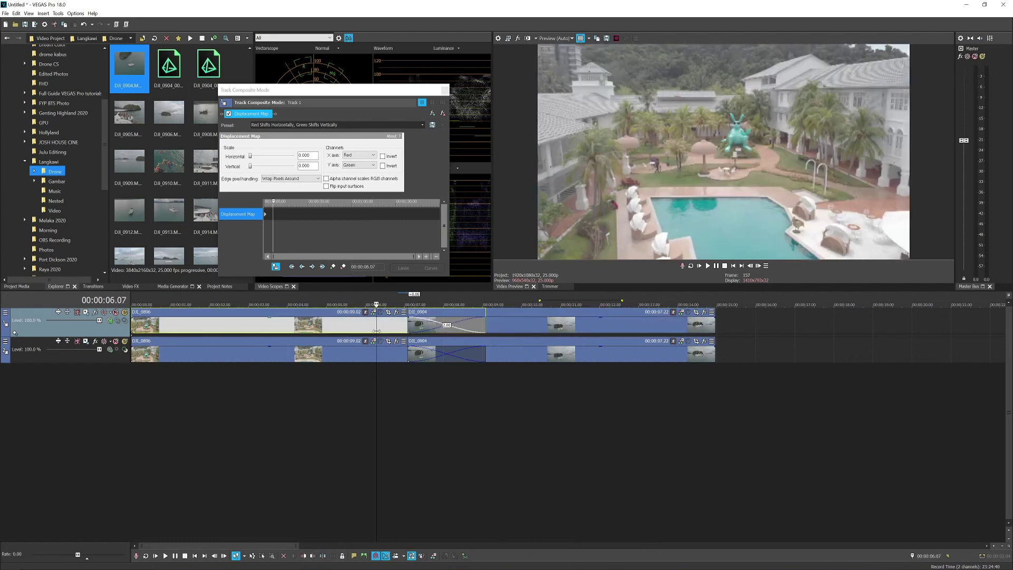
pyautogui.scroll(2, 540, 385)
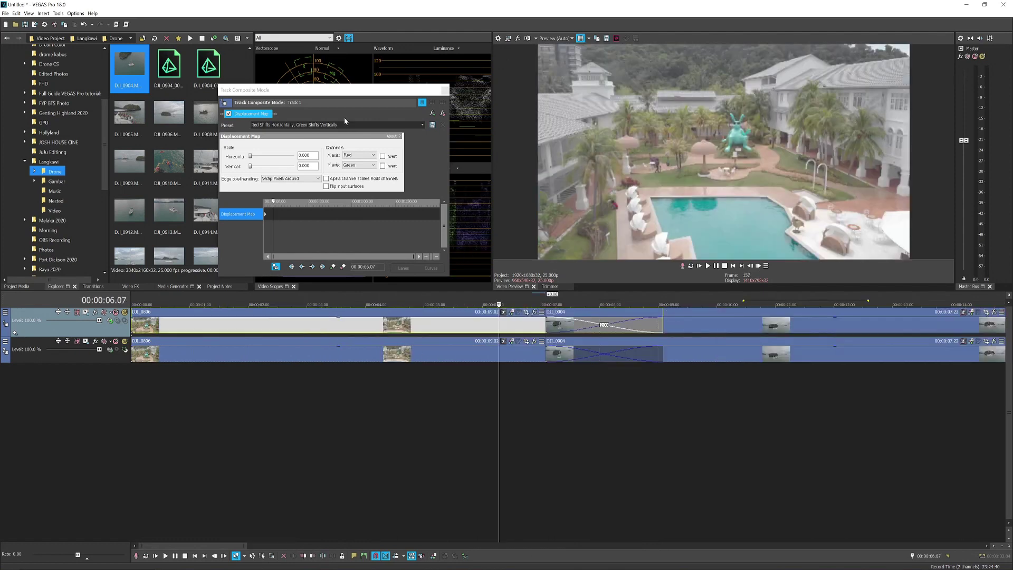
pyautogui.click(546, 324)
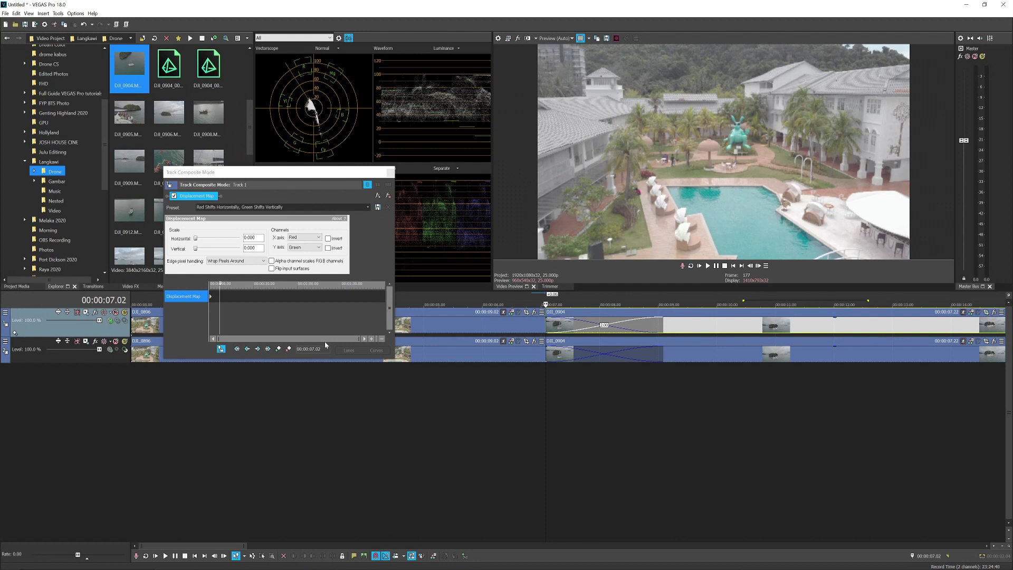
pyautogui.scroll(5, 252, 303)
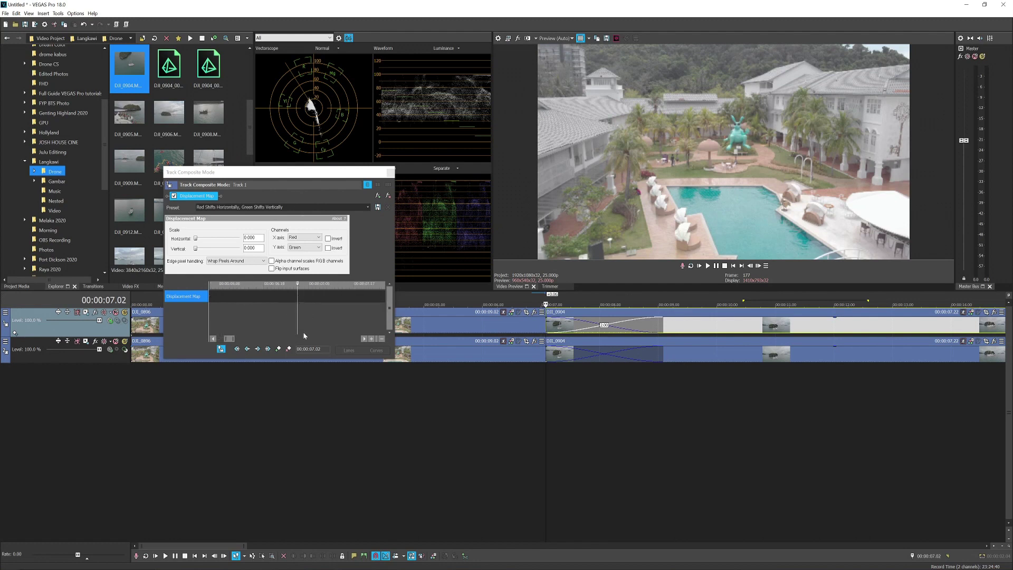
pyautogui.click(278, 349)
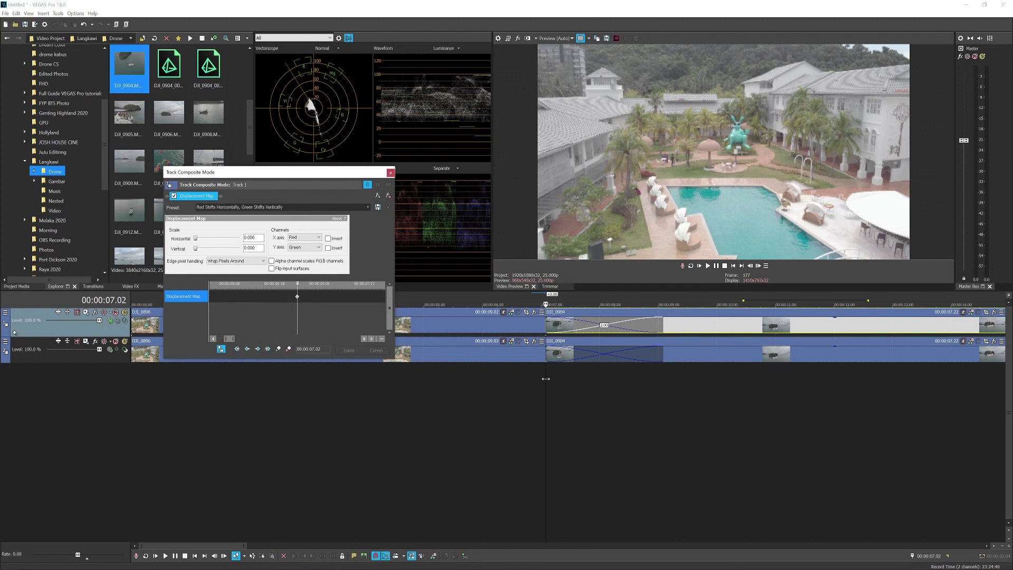
pyautogui.moveTo(546, 378); pyautogui.dragTo(602, 385)
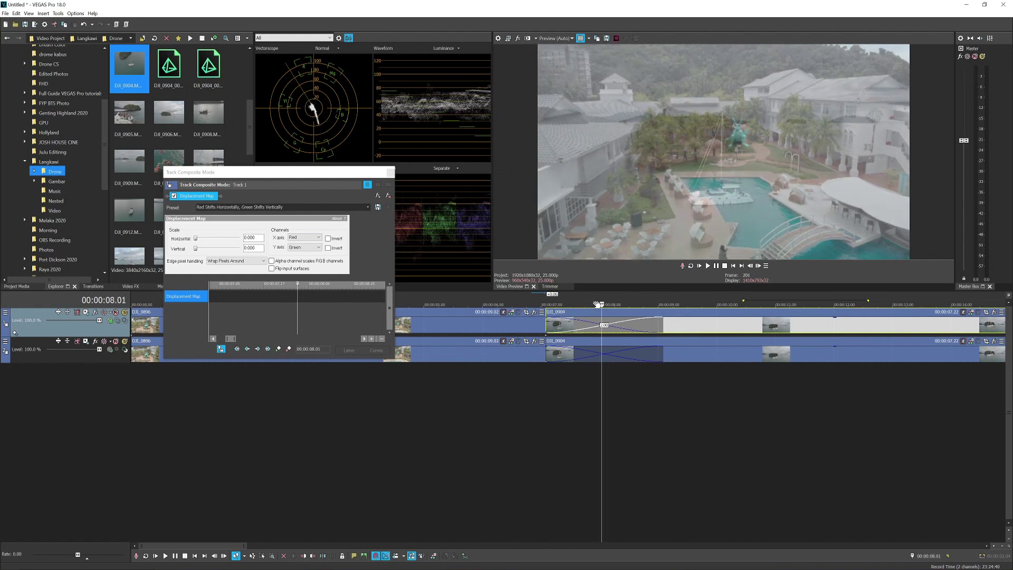
pyautogui.click(221, 349)
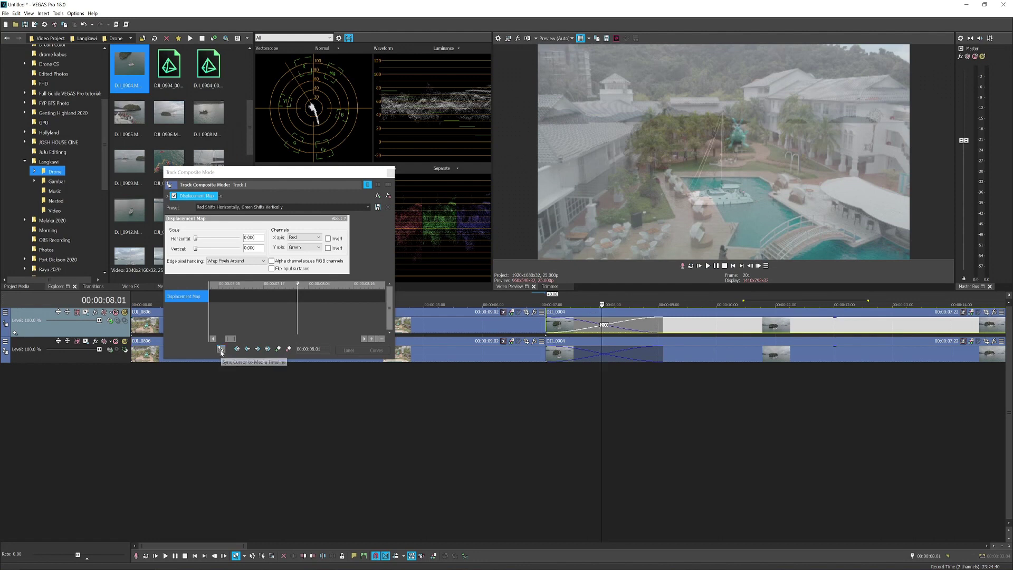
# Step: Raise horizontal displacement to 1.000 at 8.02, then drop it back to 0.000 afterwards
pyautogui.click(283, 284)
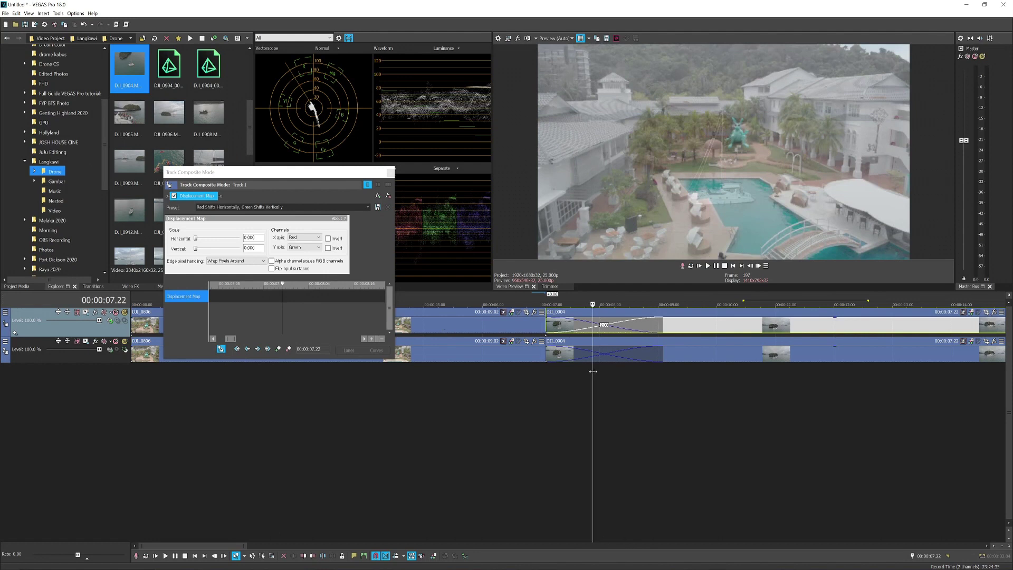
pyautogui.moveTo(593, 372); pyautogui.dragTo(604, 370)
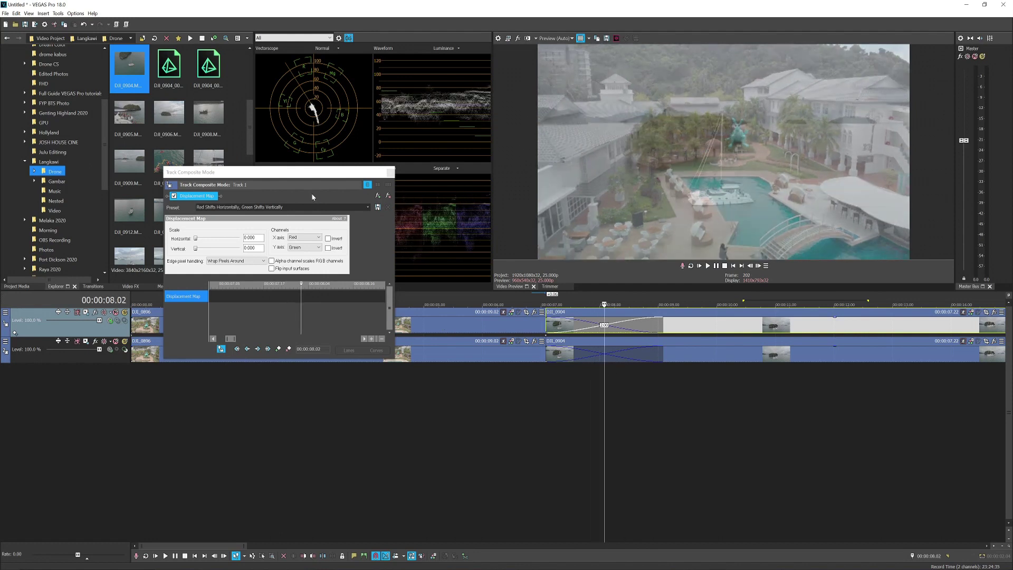
pyautogui.moveTo(195, 238); pyautogui.dragTo(241, 249)
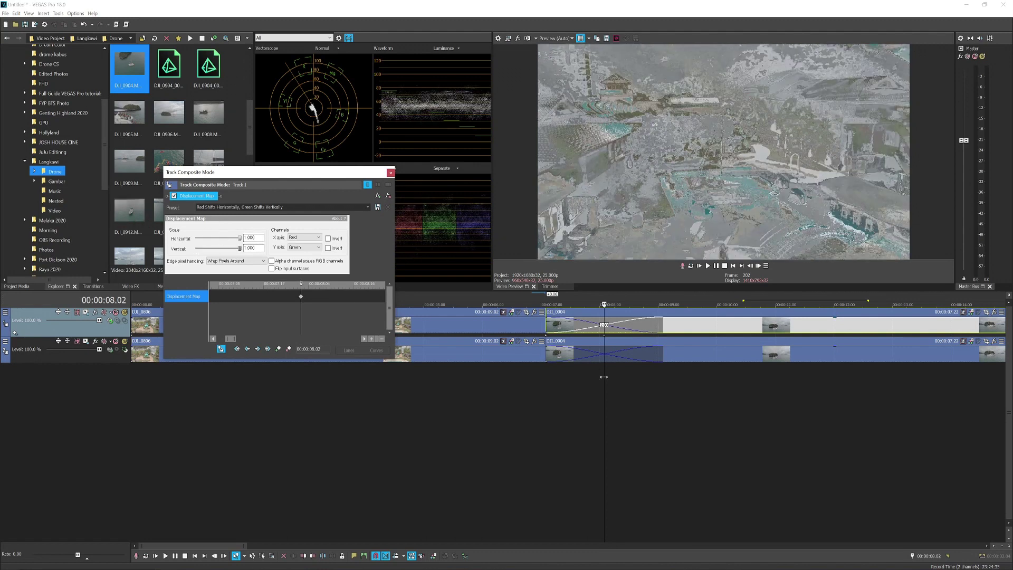
pyautogui.moveTo(603, 376); pyautogui.dragTo(660, 380)
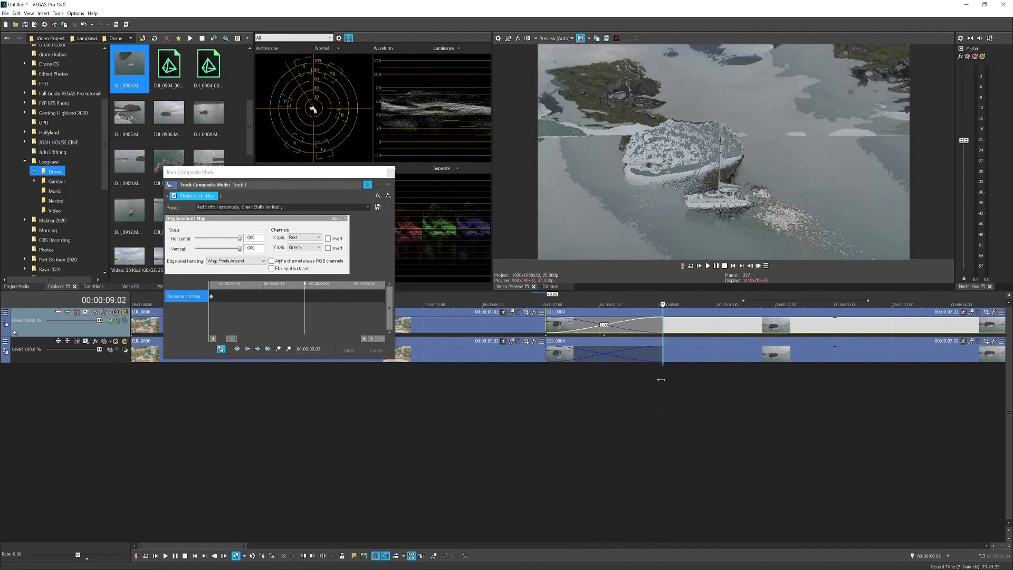
pyautogui.moveTo(240, 238); pyautogui.dragTo(195, 248)
# Step: Return vertical displacement to 0.000 and play the glitch transition
pyautogui.click(540, 374)
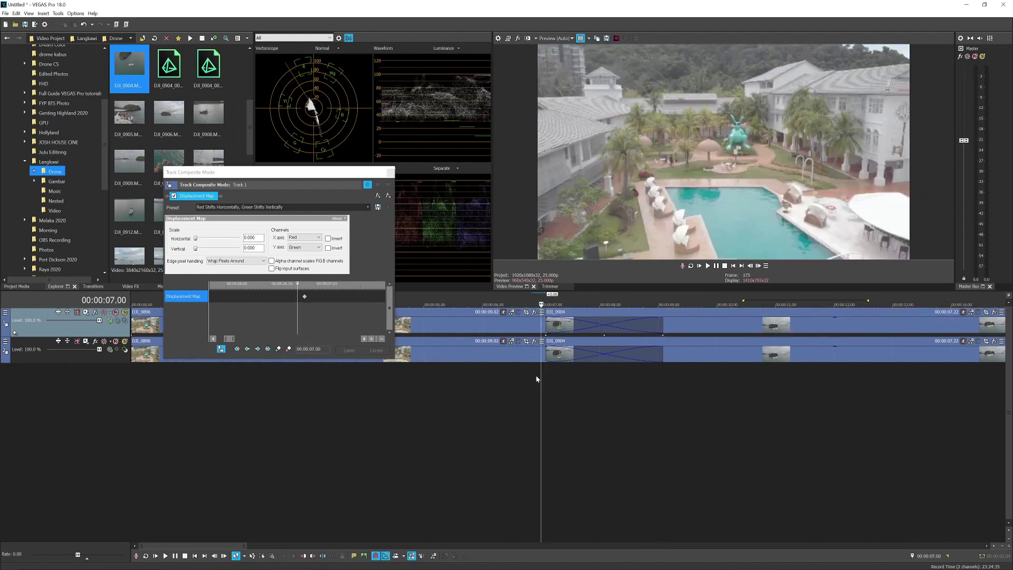
pyautogui.press('space')
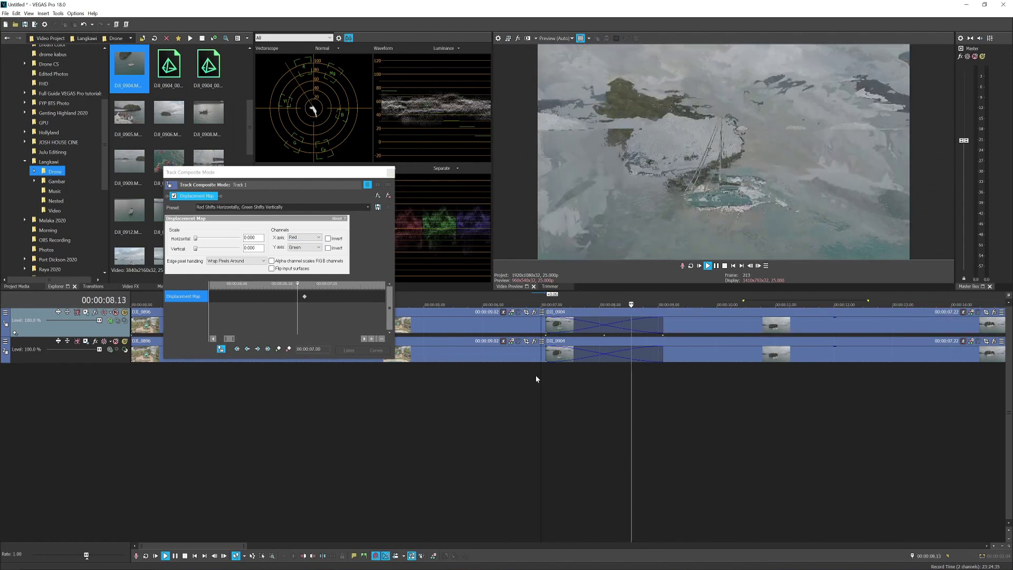
pyautogui.press('space')
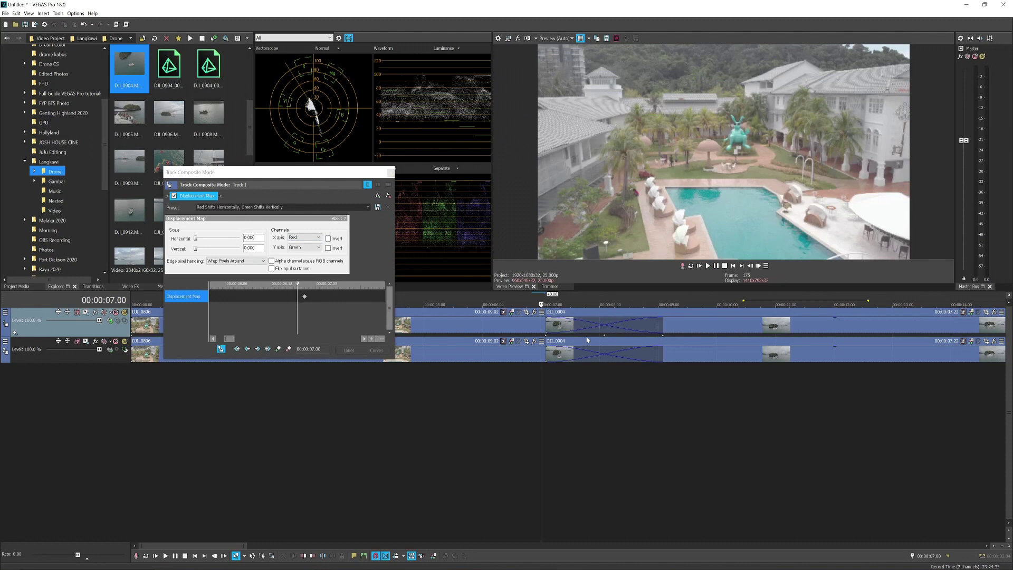
# Step: Change the fade curve of the first displacement keyframe at 7.02
pyautogui.click(547, 338)
pyautogui.scroll(-2, 319, 302)
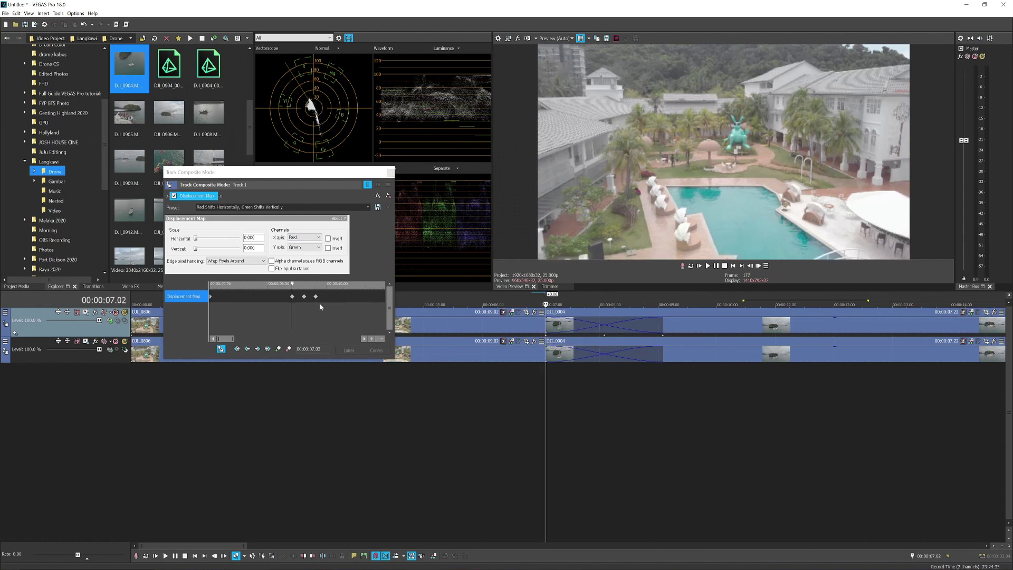
pyautogui.click(298, 297)
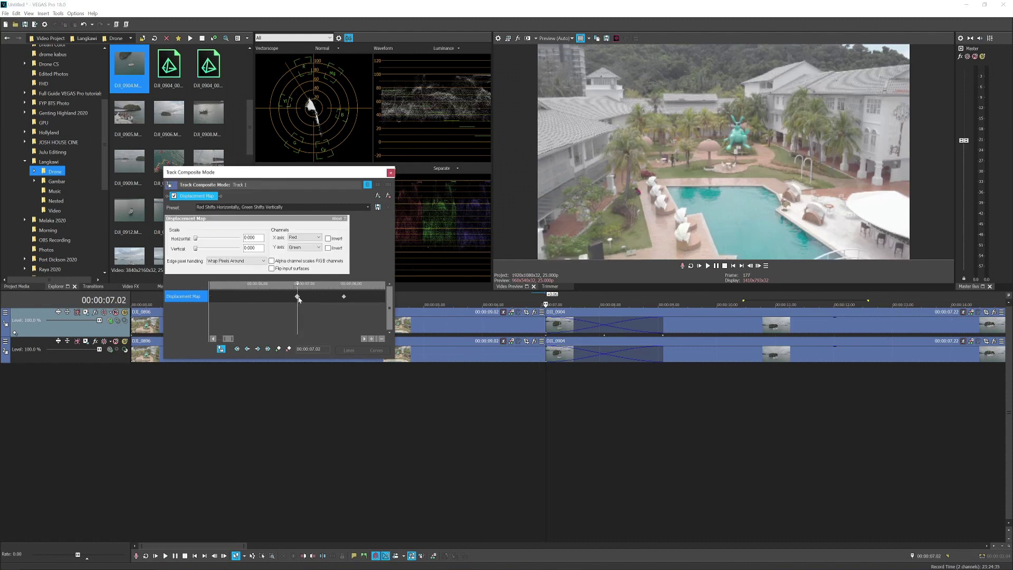
pyautogui.rightClick(298, 297)
pyautogui.click(311, 371)
# Step: Give the 8.02 peak keyframe a Smooth Fade and the final keyframe a Slow Fade
pyautogui.click(342, 297)
pyautogui.rightClick(344, 297)
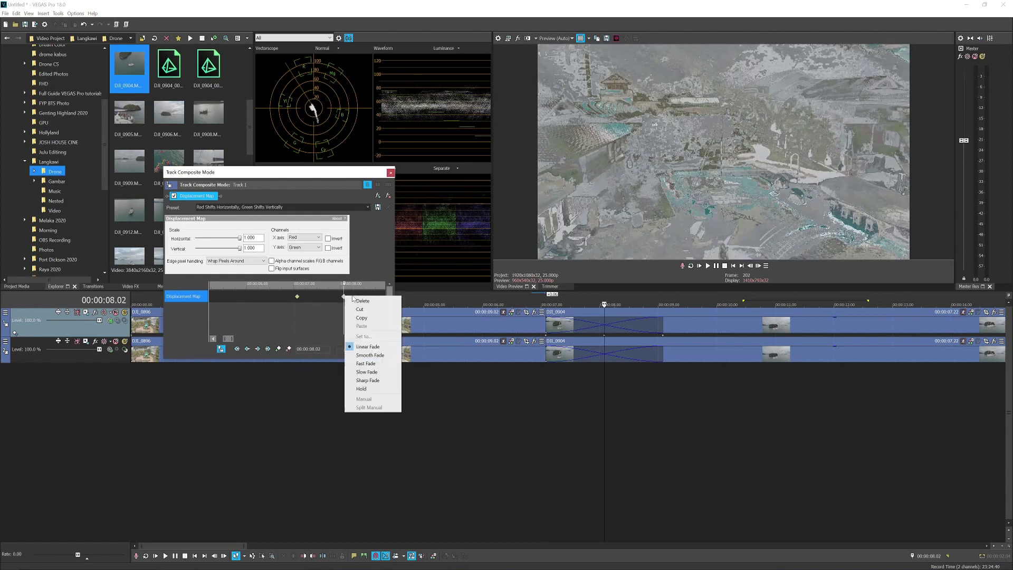
pyautogui.click(380, 355)
pyautogui.scroll(-2, 356, 298)
pyautogui.click(322, 297)
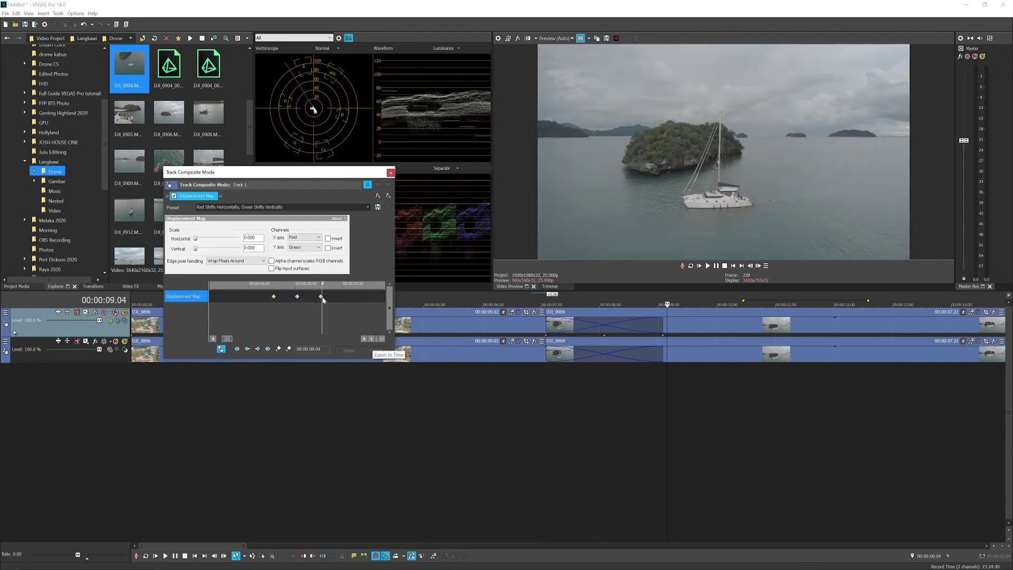
pyautogui.rightClick(321, 299)
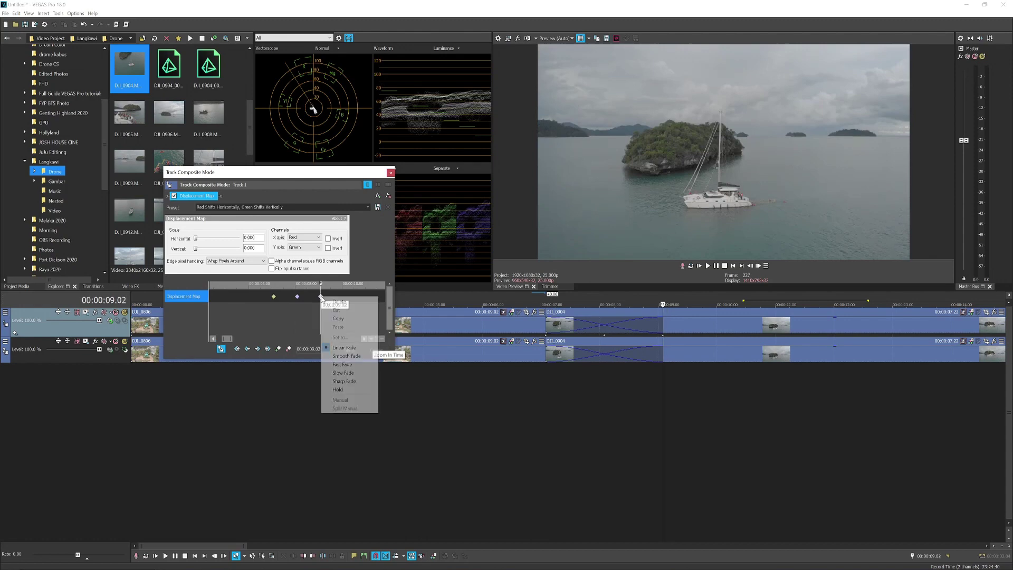
pyautogui.click(348, 372)
# Step: Play the transition from 6.20 and scrub through the glitch ramp-up to 7.21
pyautogui.click(550, 332)
pyautogui.click(531, 331)
pyautogui.press('space')
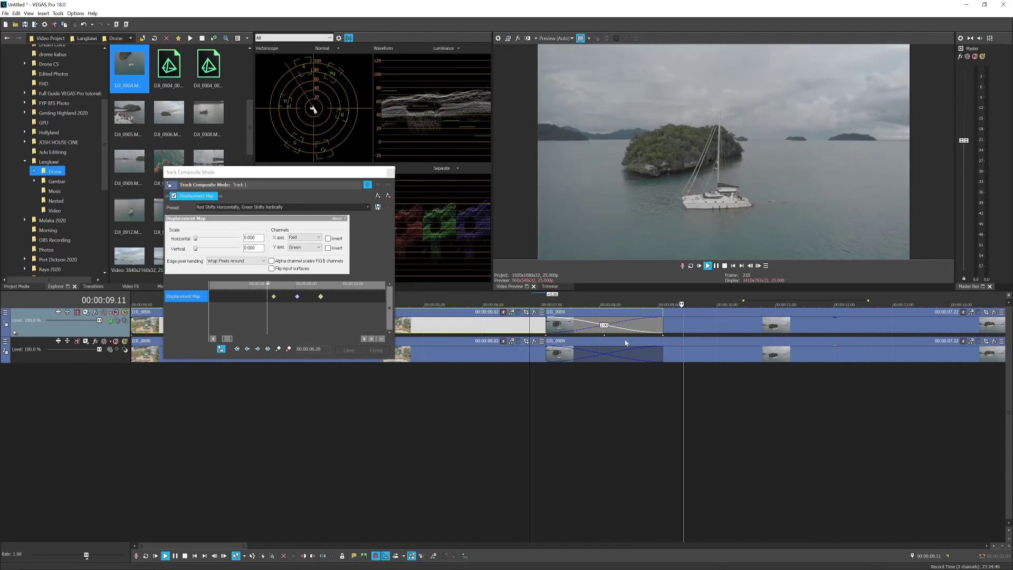
pyautogui.press('space')
pyautogui.click(579, 364)
pyautogui.moveTo(578, 378); pyautogui.dragTo(547, 379)
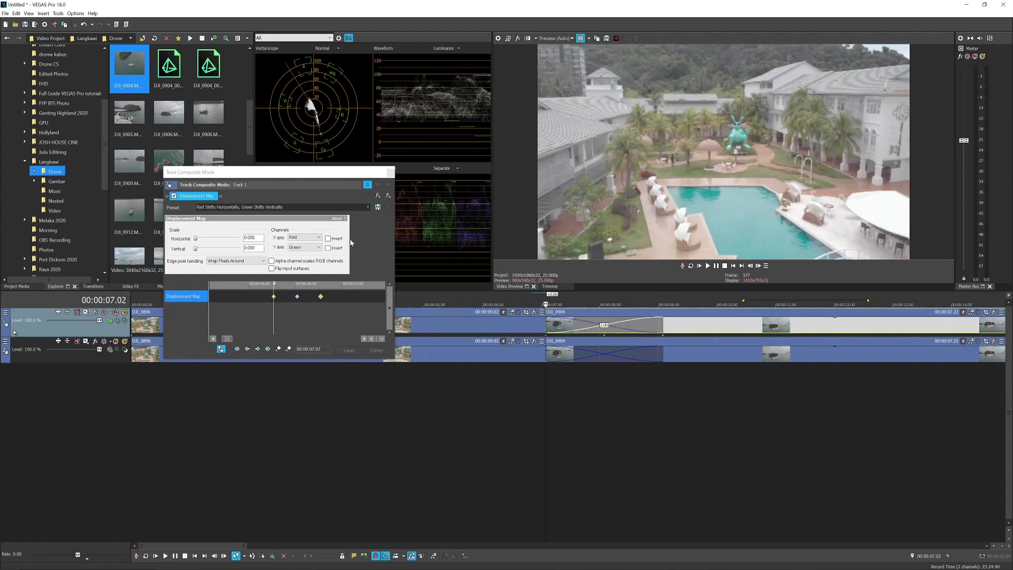
pyautogui.click(330, 241)
pyautogui.click(707, 265)
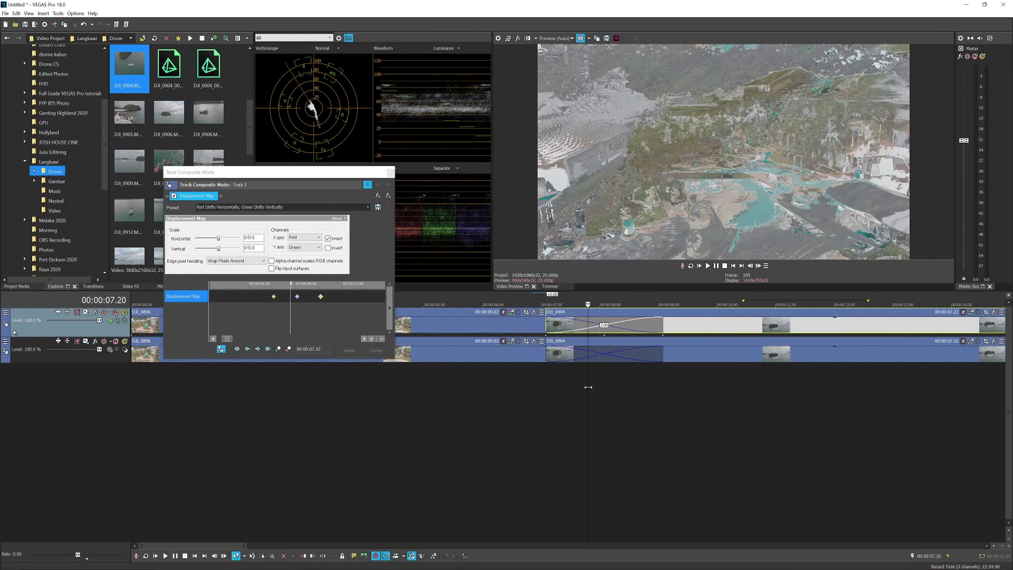
pyautogui.click(275, 298)
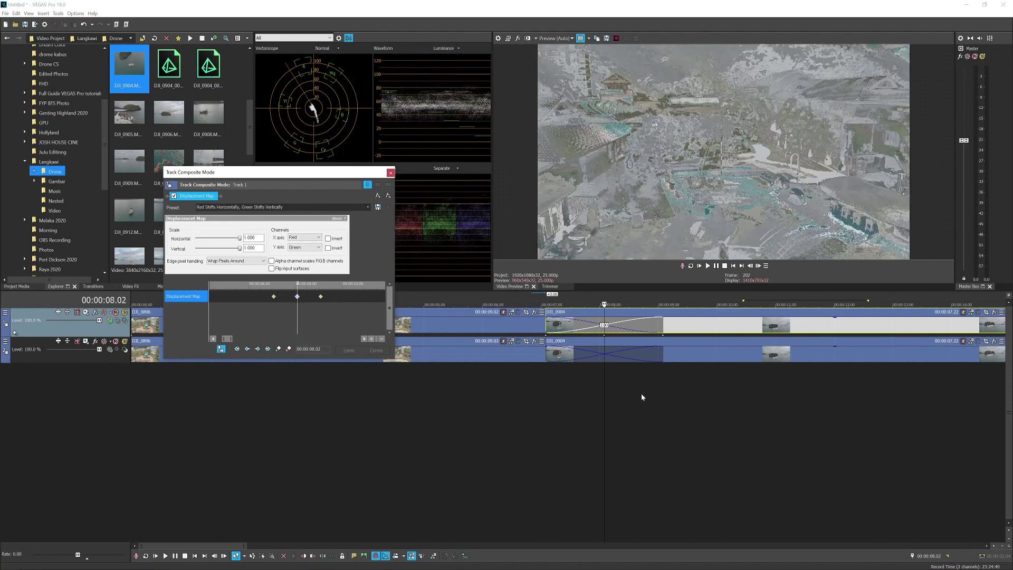
pyautogui.moveTo(603, 388)
pyautogui.mouseDown()
pyautogui.moveTo(572, 384)
pyautogui.moveTo(606, 388)
pyautogui.mouseUp()
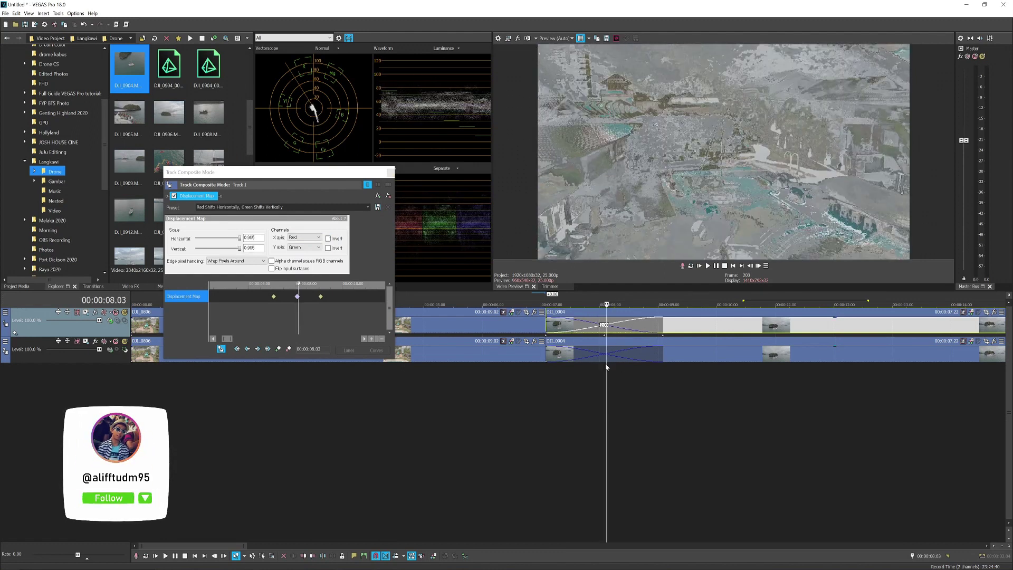
pyautogui.moveTo(607, 366)
pyautogui.mouseDown()
pyautogui.moveTo(591, 366)
pyautogui.moveTo(610, 366)
pyautogui.mouseUp()
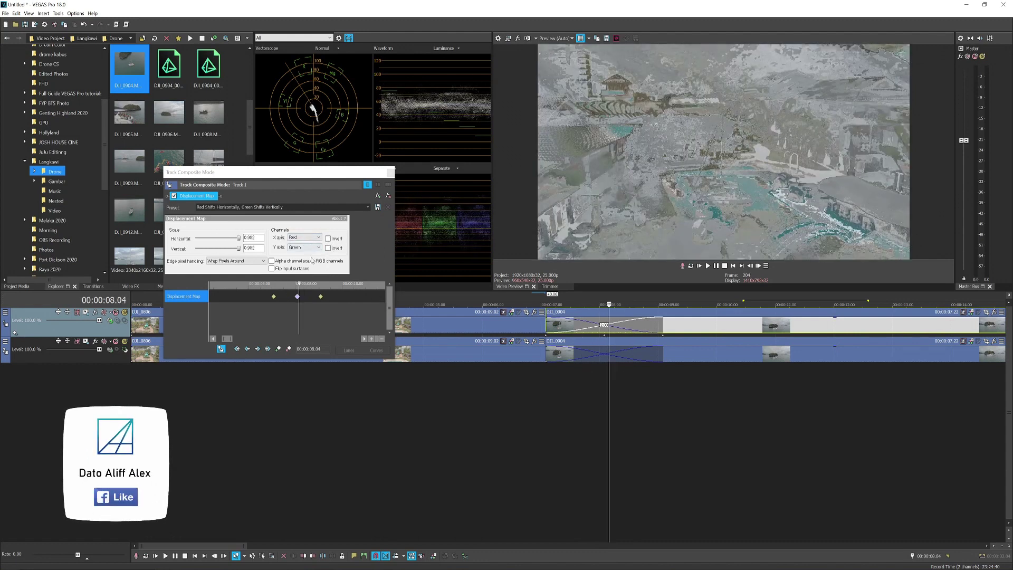
pyautogui.click(602, 403)
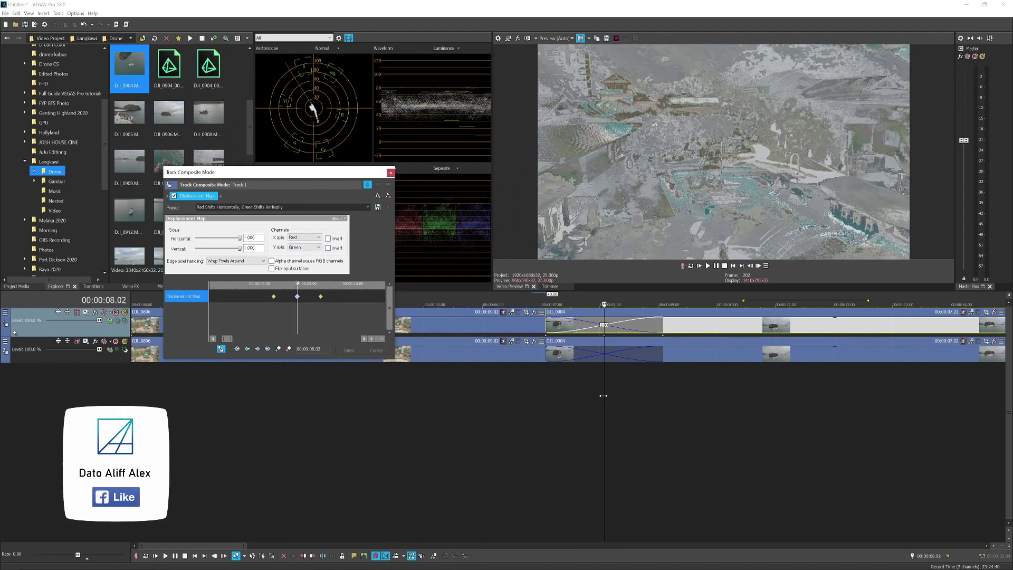
# Step: Play the transition out to the island shot and zoom the timeline out
pyautogui.press('space')
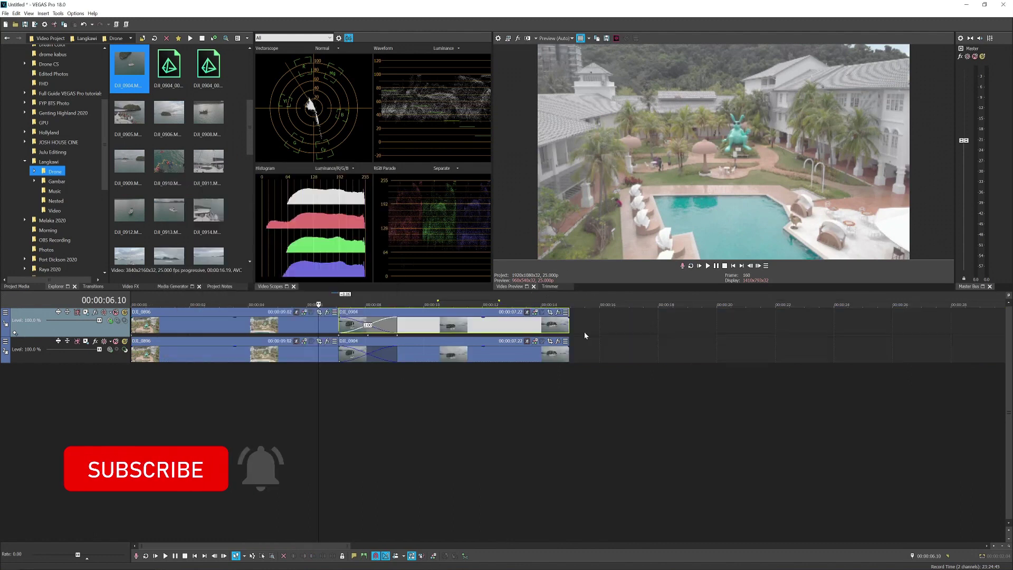
pyautogui.scroll(-2, 584, 335)
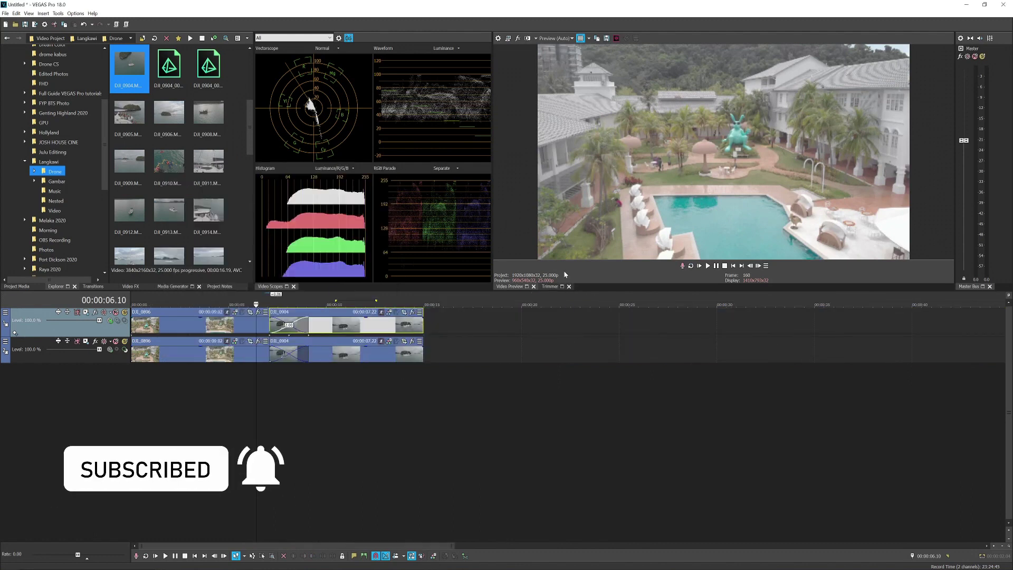